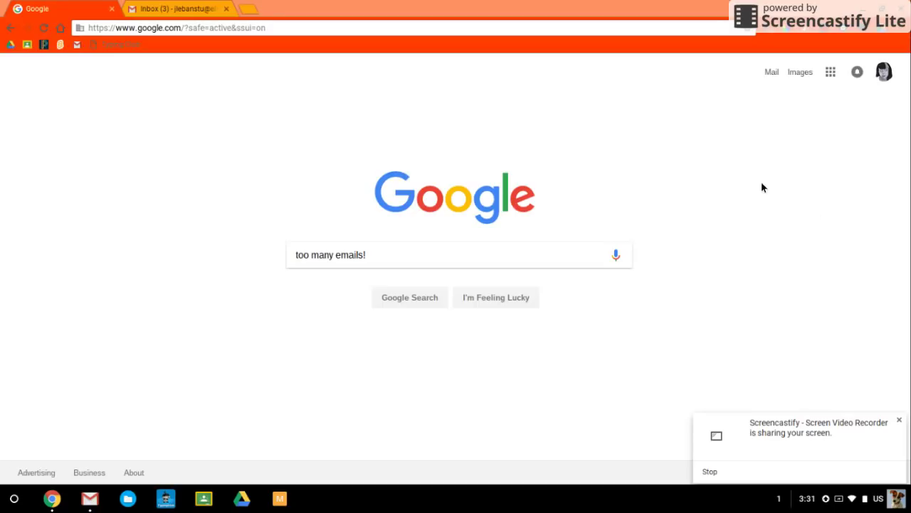
- Open the Classroom email 'Google Slides - A Day in your Life' from the Gmail inbox
click(175, 9)
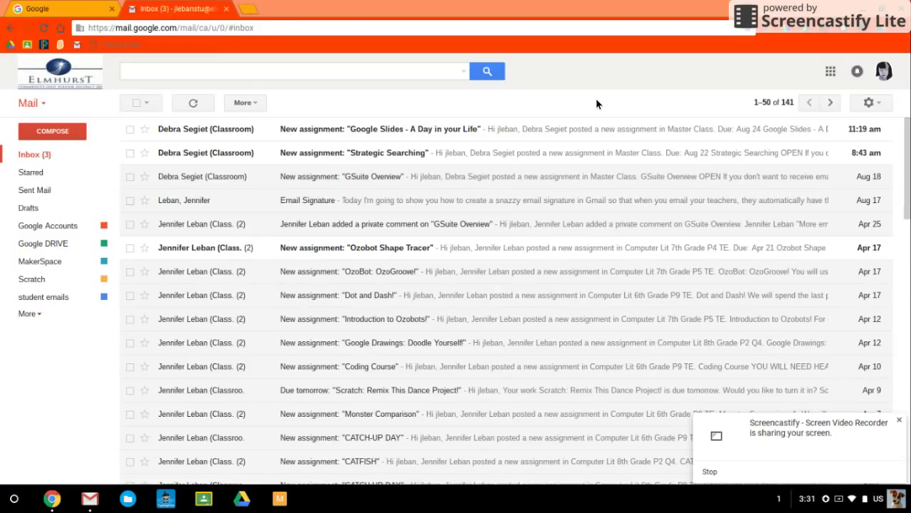
scroll(473, 223, down, 2)
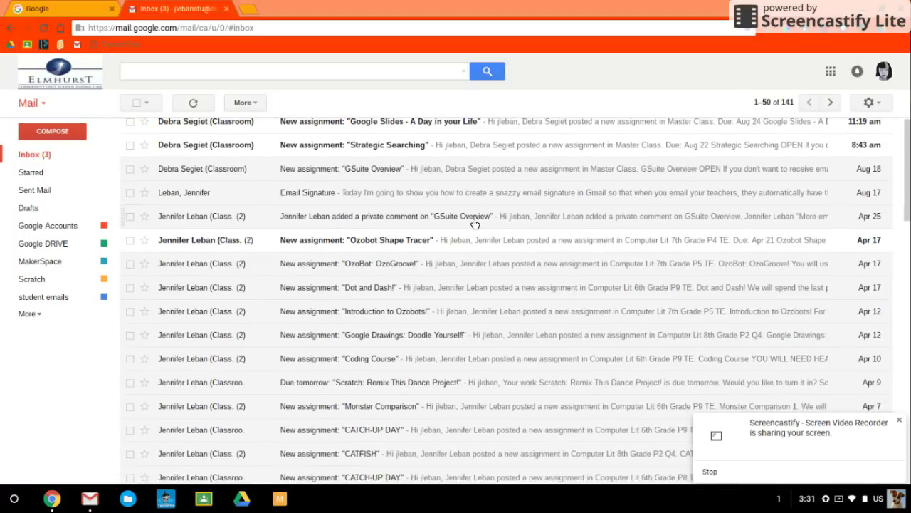
scroll(475, 217, down, 3)
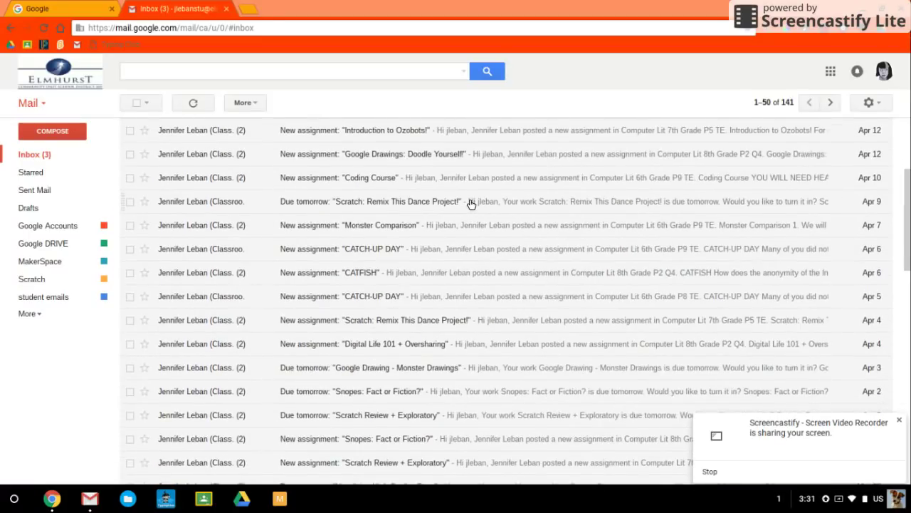
scroll(470, 205, up, 5)
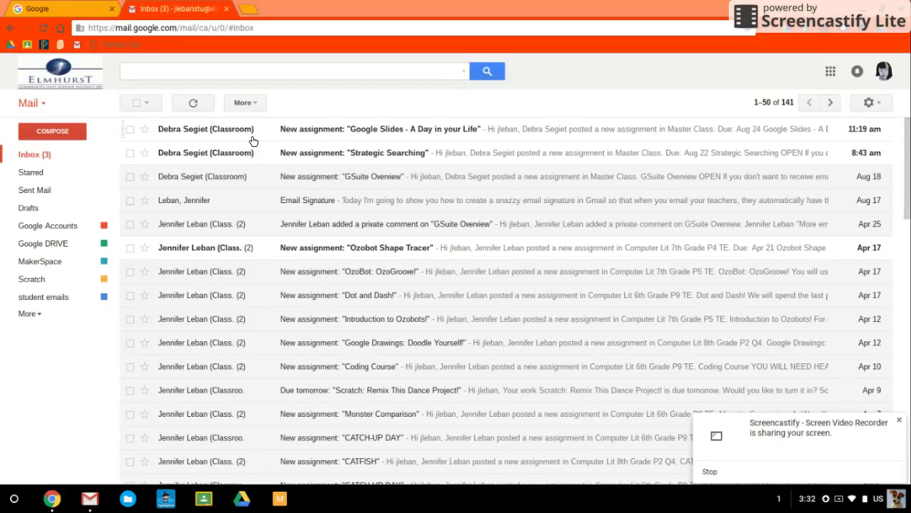
click(532, 131)
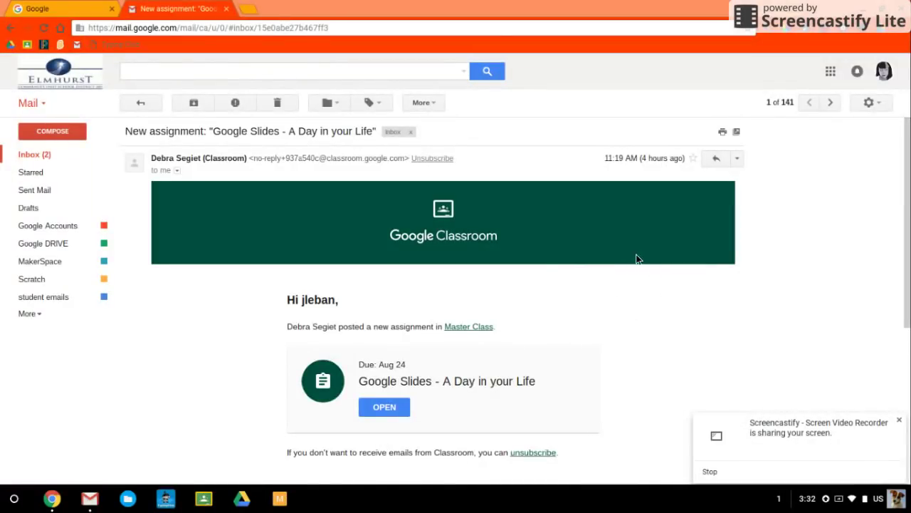
- Filter messages like this one and select the sender-specific part of the From address
click(737, 159)
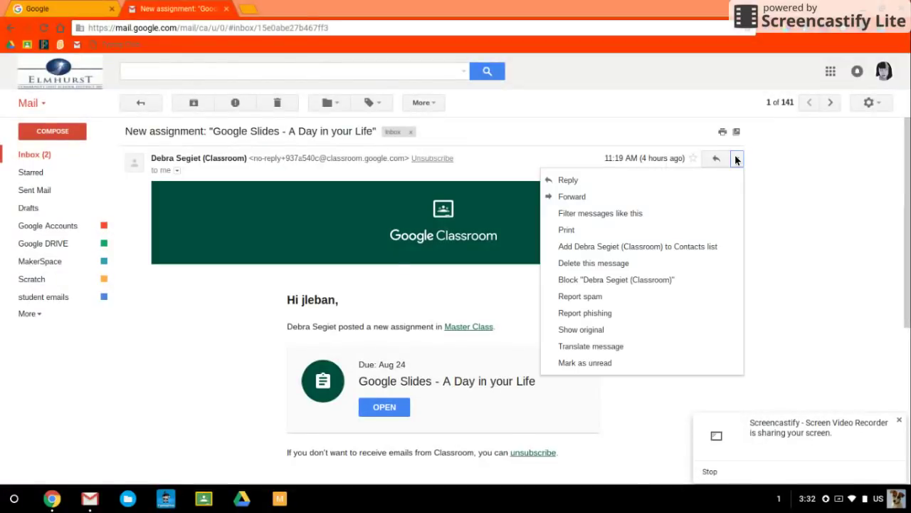
click(608, 214)
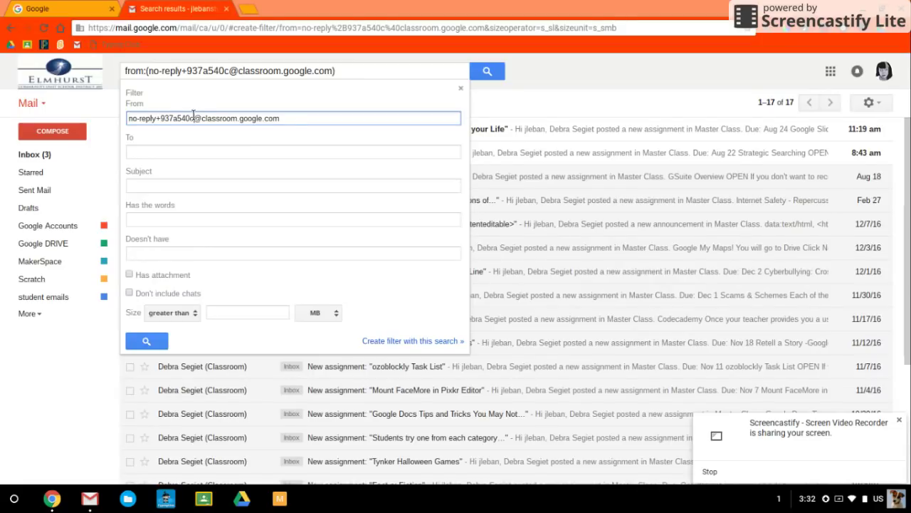
drag(194, 116, 120, 119)
key(BackSpace)
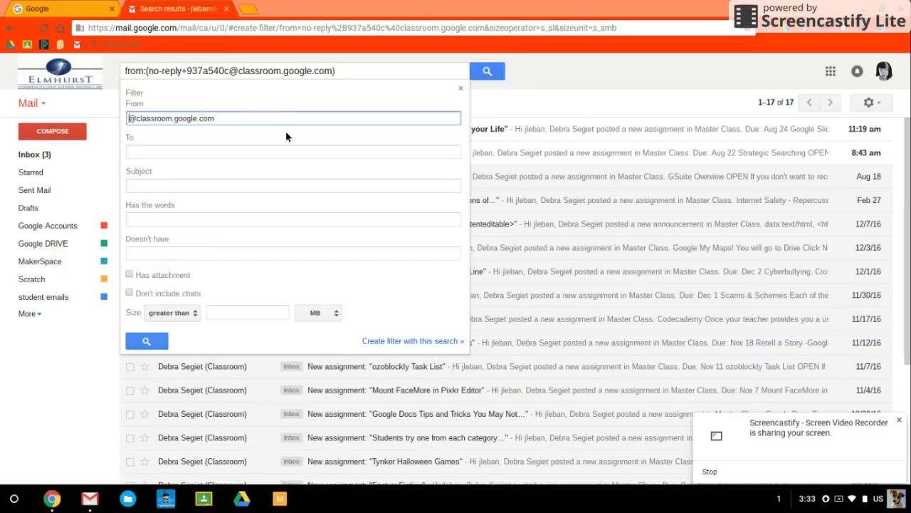
click(411, 341)
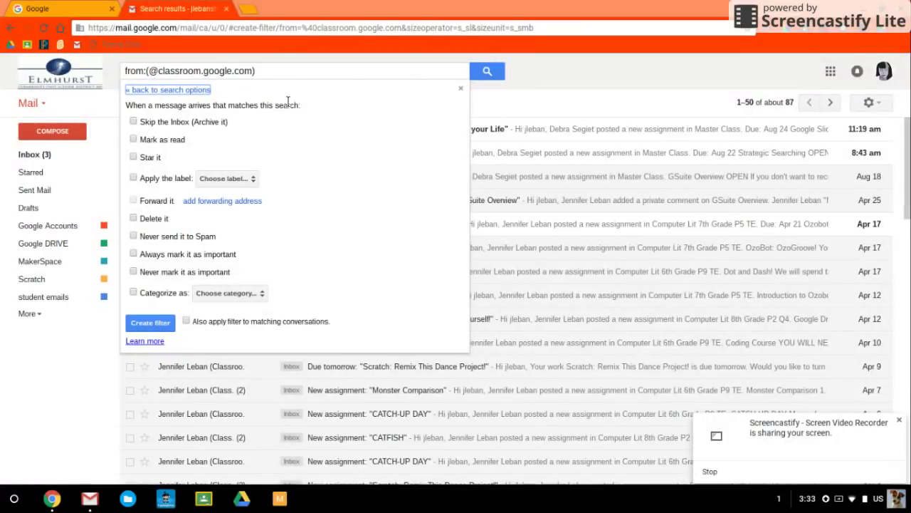
- Have the filter apply a new 'Google Classroom' label, then create the filter
click(132, 177)
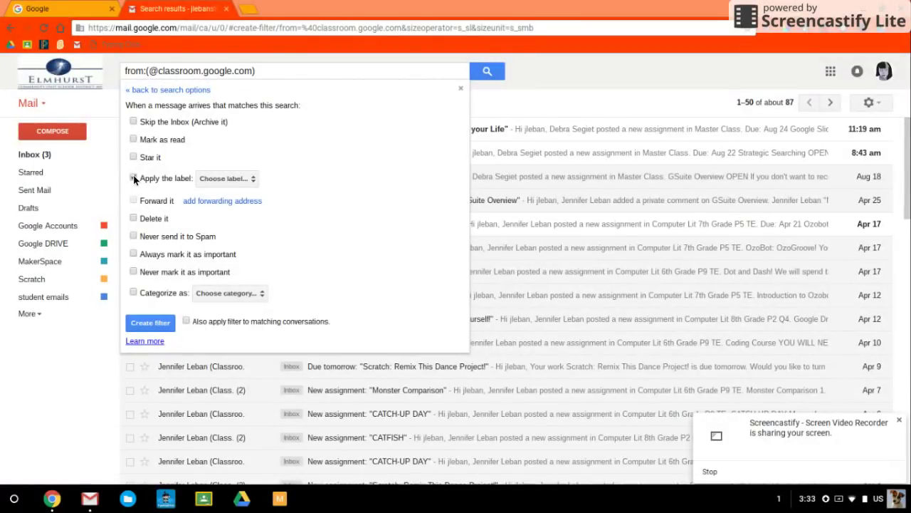
click(252, 178)
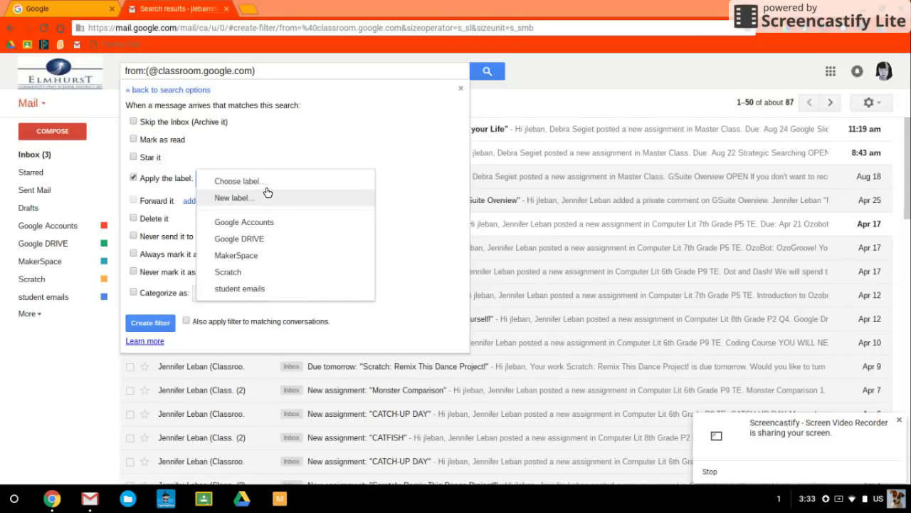
click(255, 199)
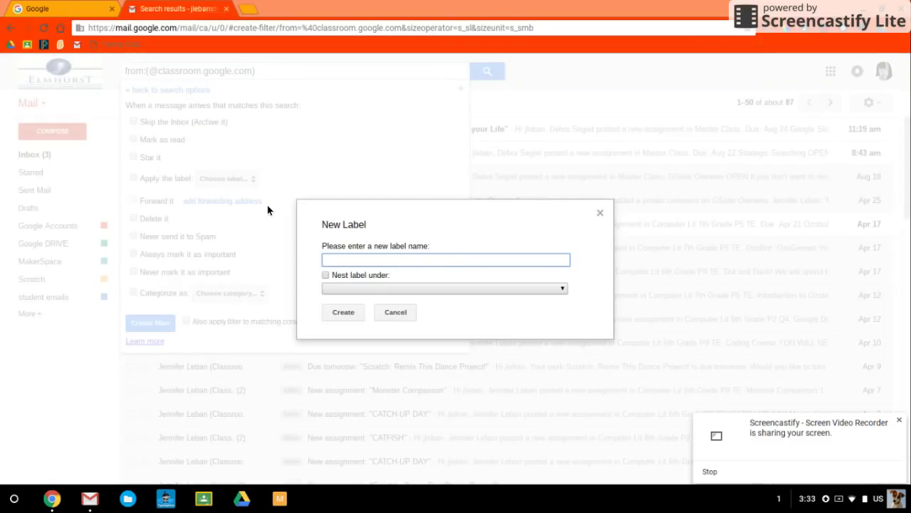
text(Google Classroom)
click(342, 314)
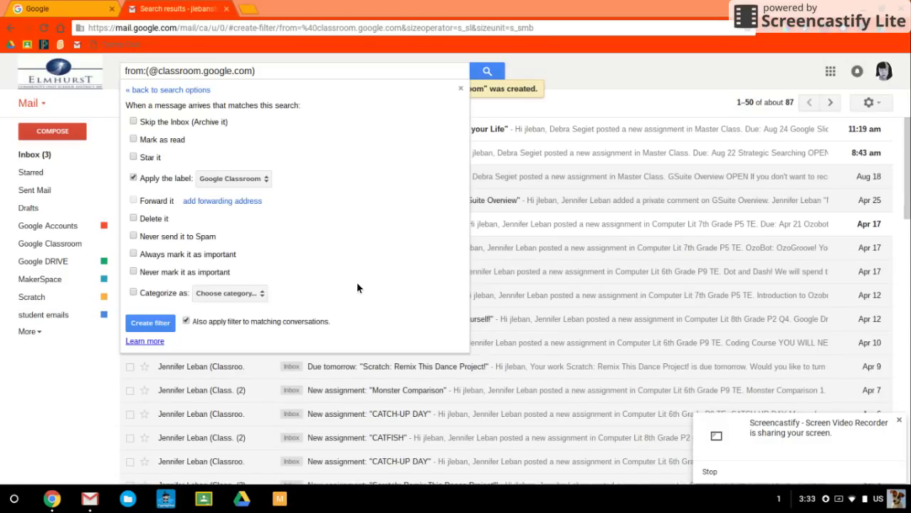
click(151, 323)
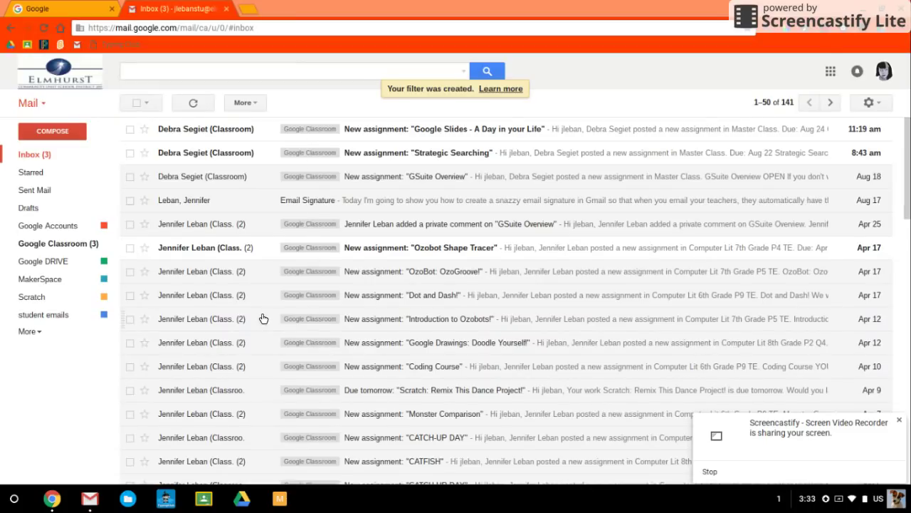
- Change the Google Classroom label colour to green
click(105, 244)
mouse_move(131, 260)
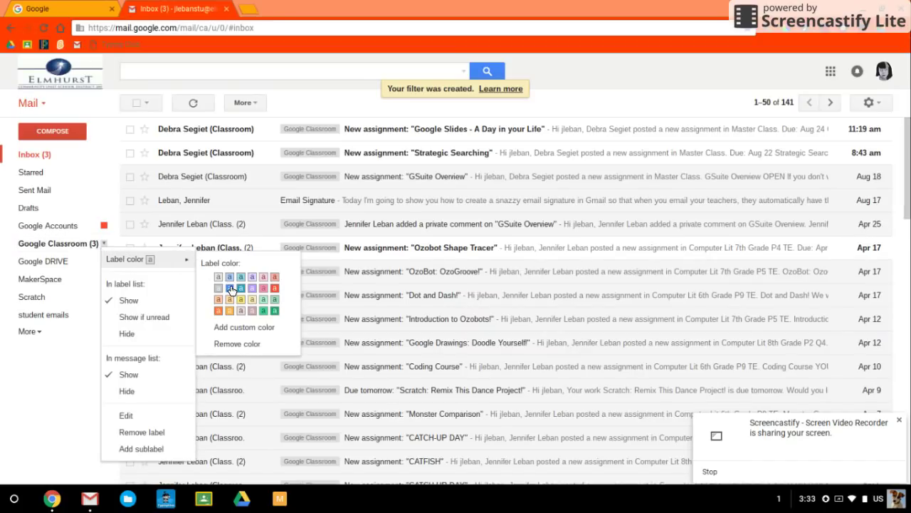
click(265, 310)
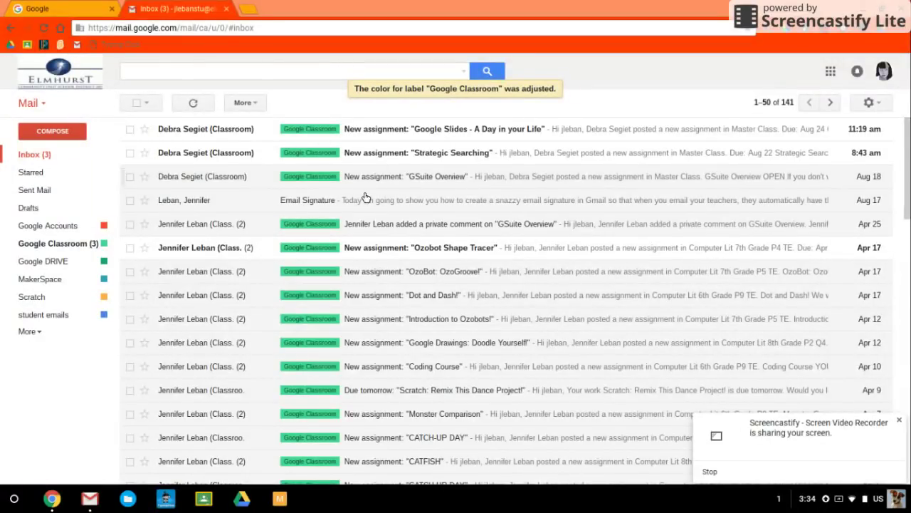
- Select all 140 Google Classroom conversations, archive them, and check the remaining inbox
click(43, 244)
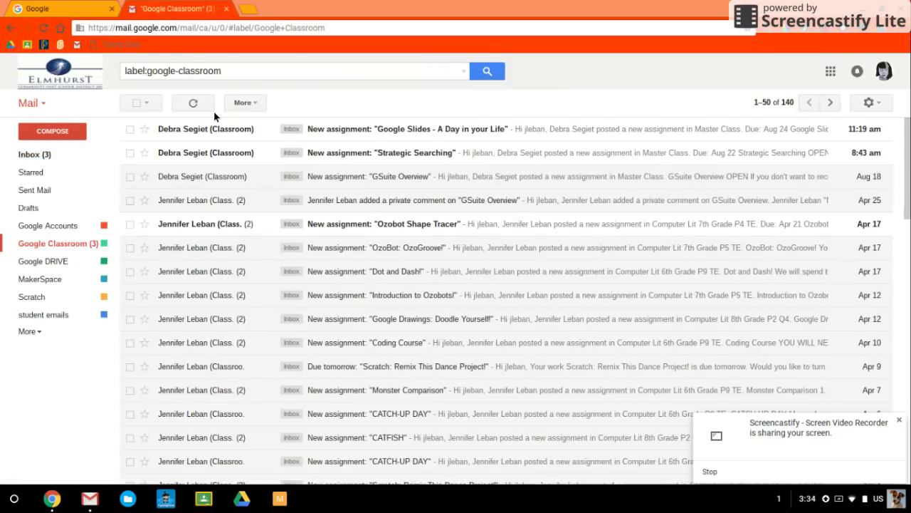
click(135, 105)
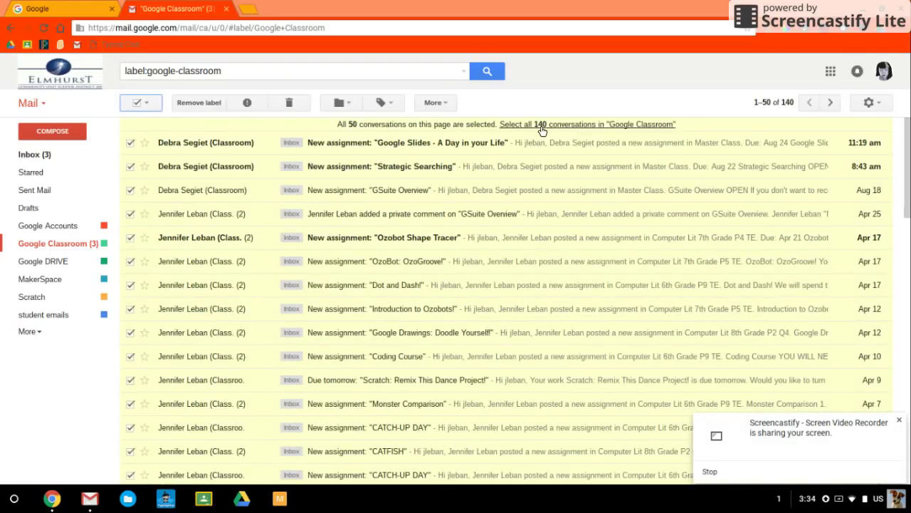
click(593, 125)
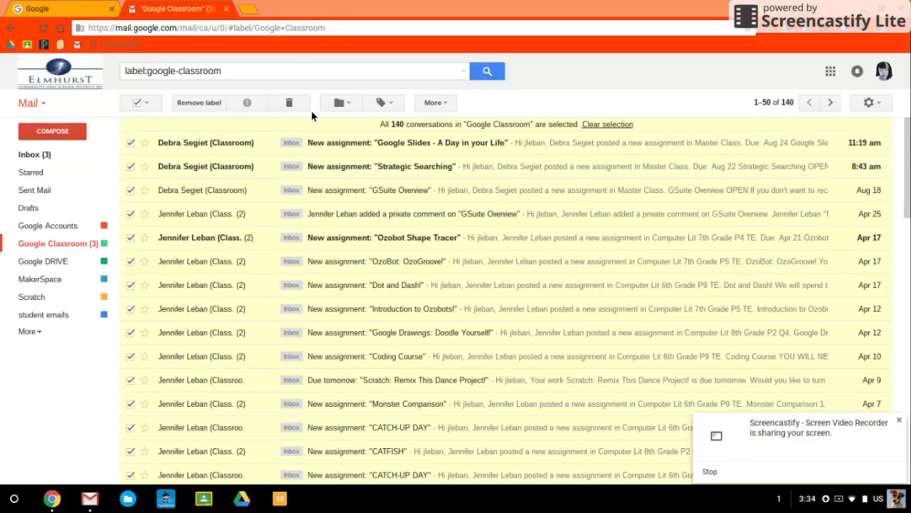
click(442, 101)
click(450, 240)
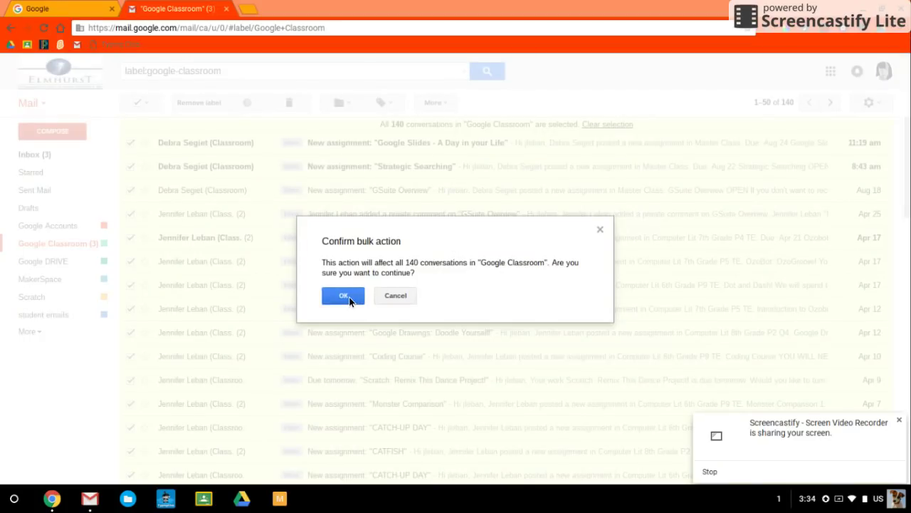
click(343, 296)
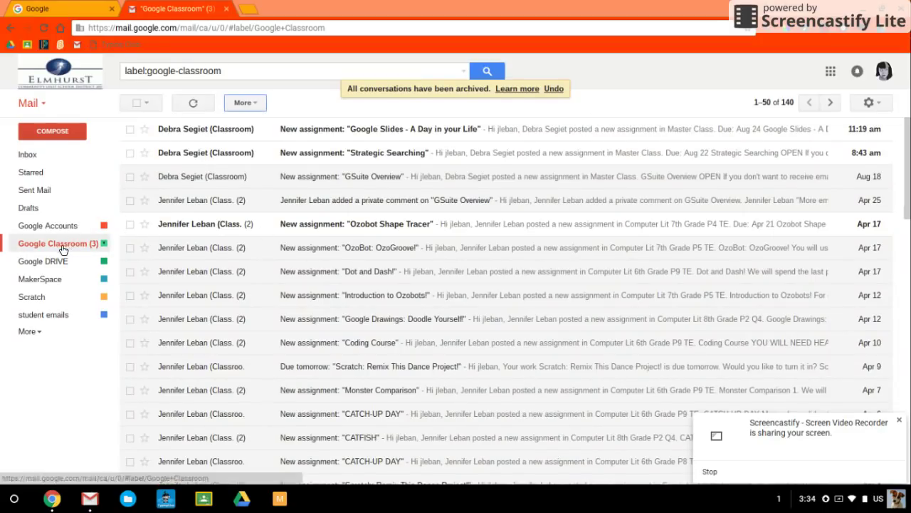
click(28, 156)
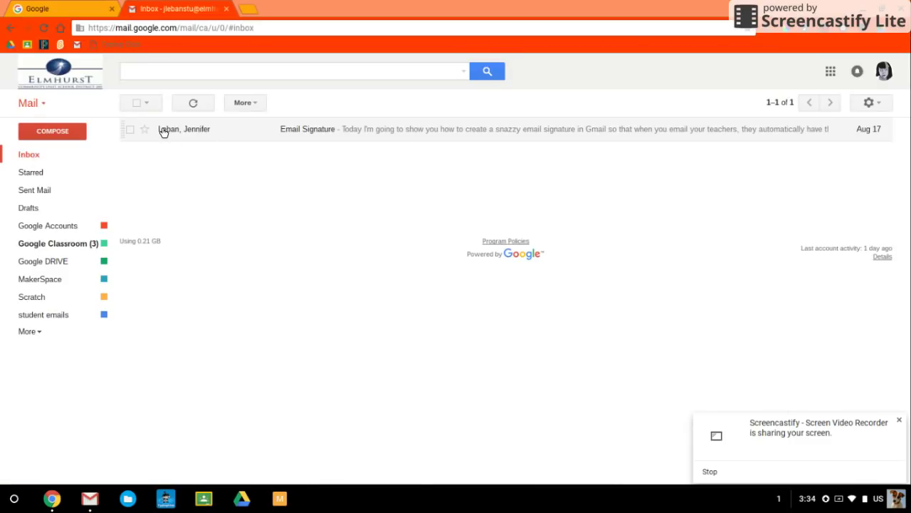
click(58, 245)
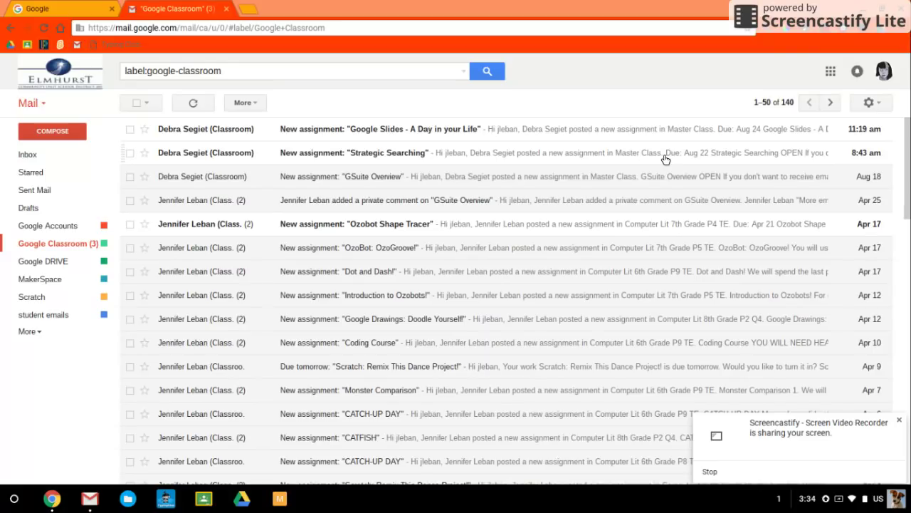
click(873, 103)
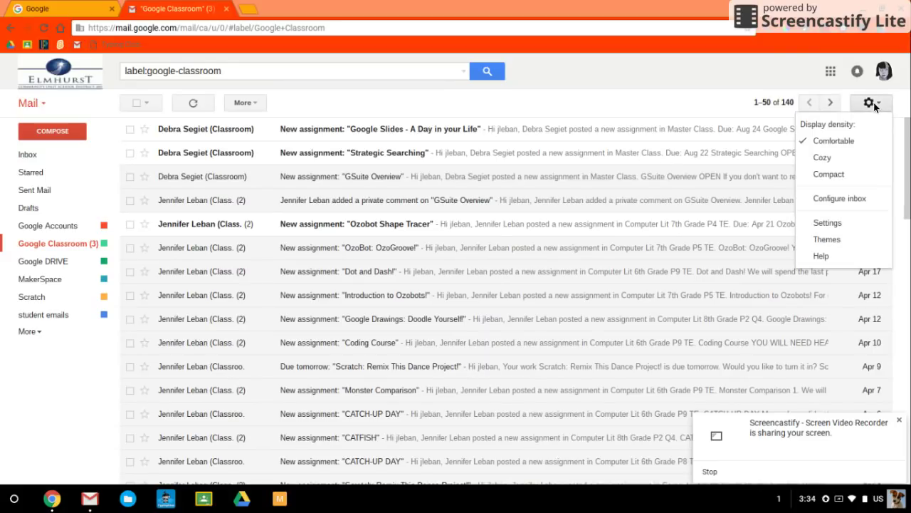
click(828, 223)
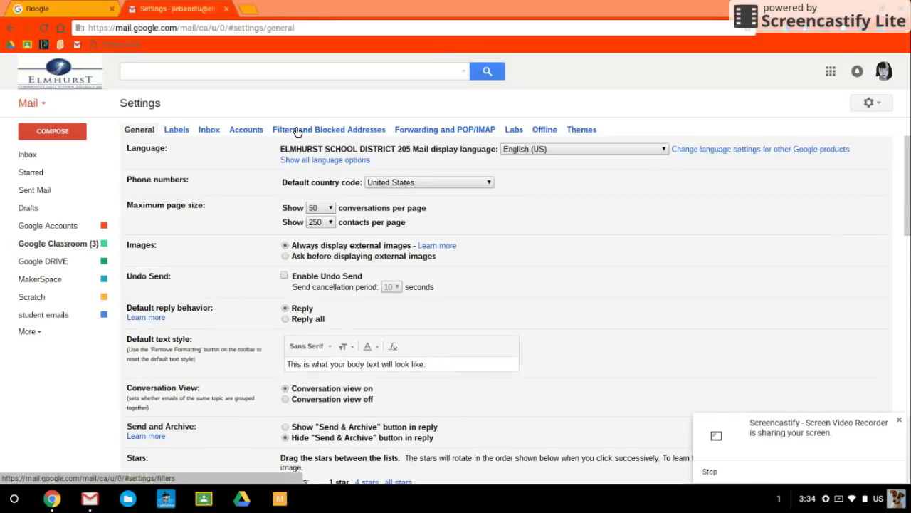
click(298, 132)
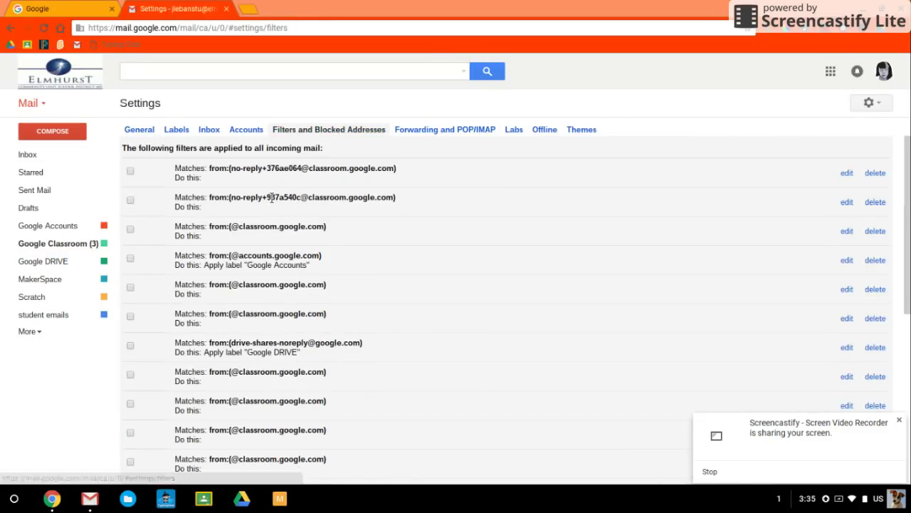
scroll(361, 271, down, 3)
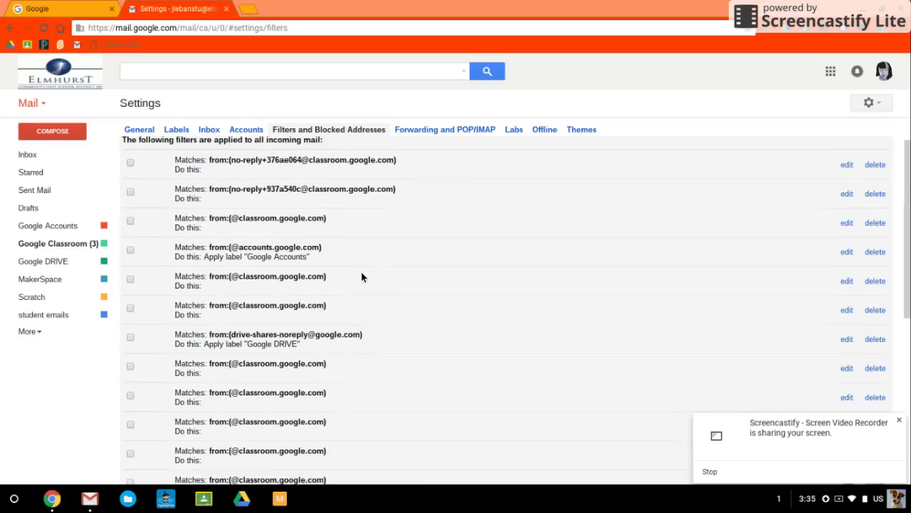
scroll(354, 277, down, 2)
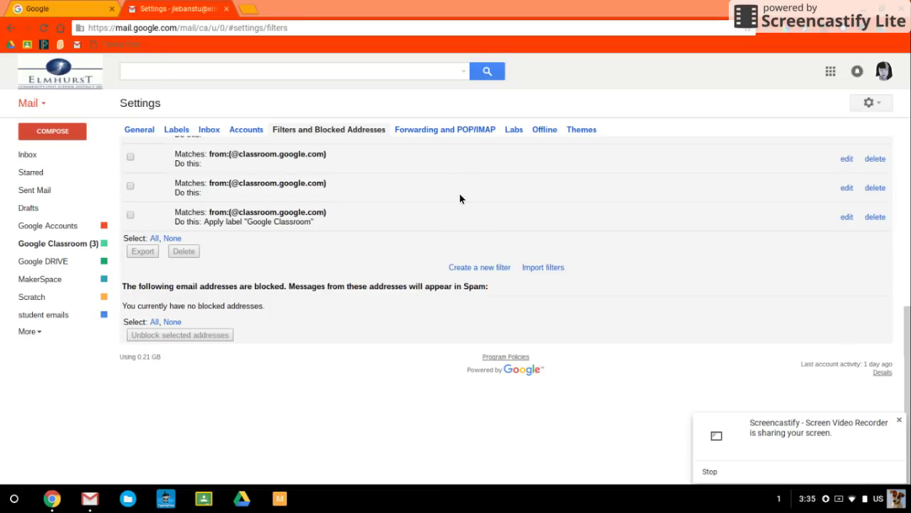
- Return to the inbox, now holding only the Email Signature message
click(29, 154)
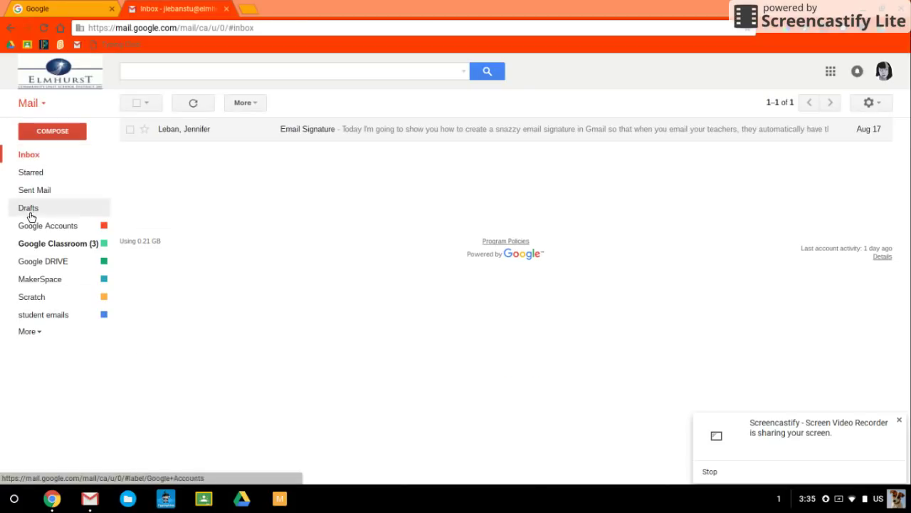